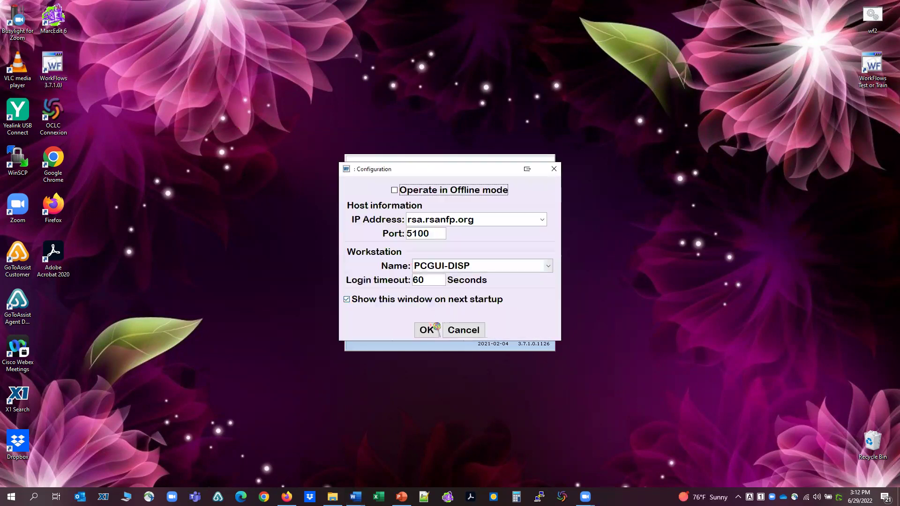
# Accept the connection settings and log in with the staff user ID and PIN.
pyautogui.click(430, 329)
pyautogui.write('GA_ER')
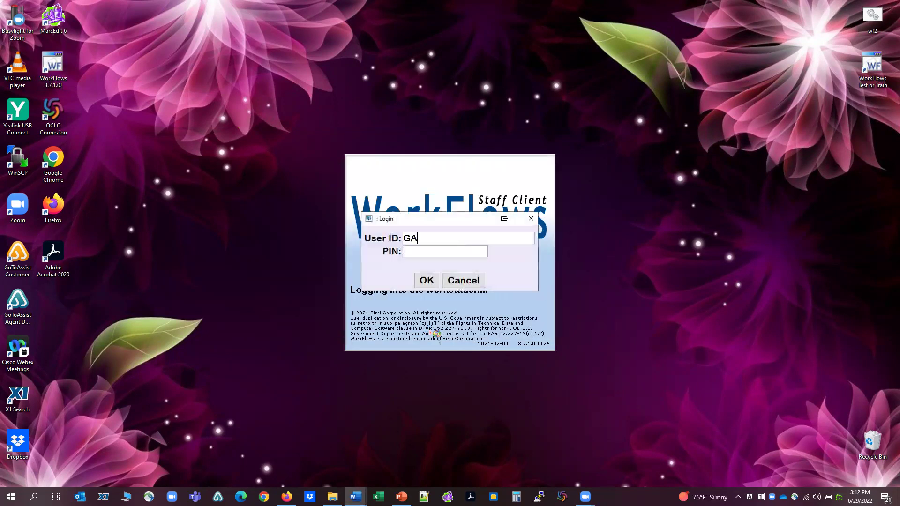
pyautogui.write('ICAL')
pyautogui.press('Tab')
pyautogui.write('*******')
pyautogui.click(425, 279)
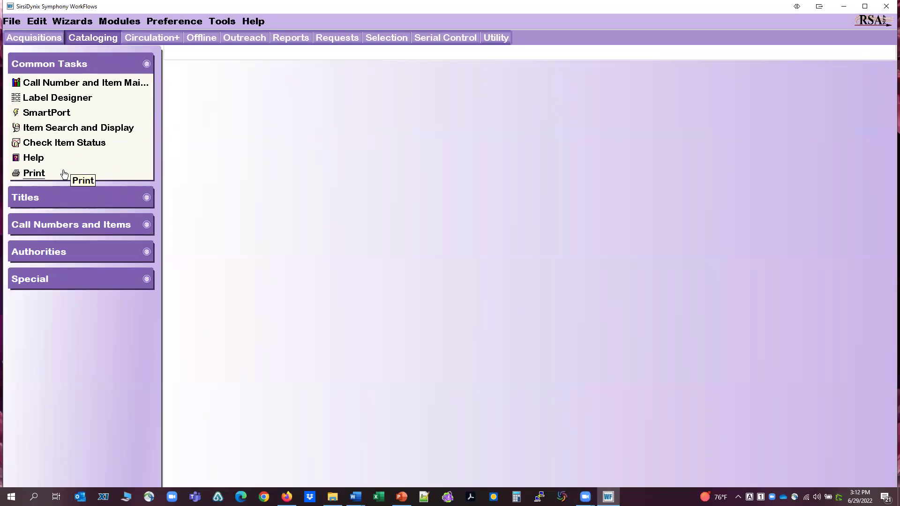
# Expand the Titles task group and start a new Add Title record.
pyautogui.click(146, 197)
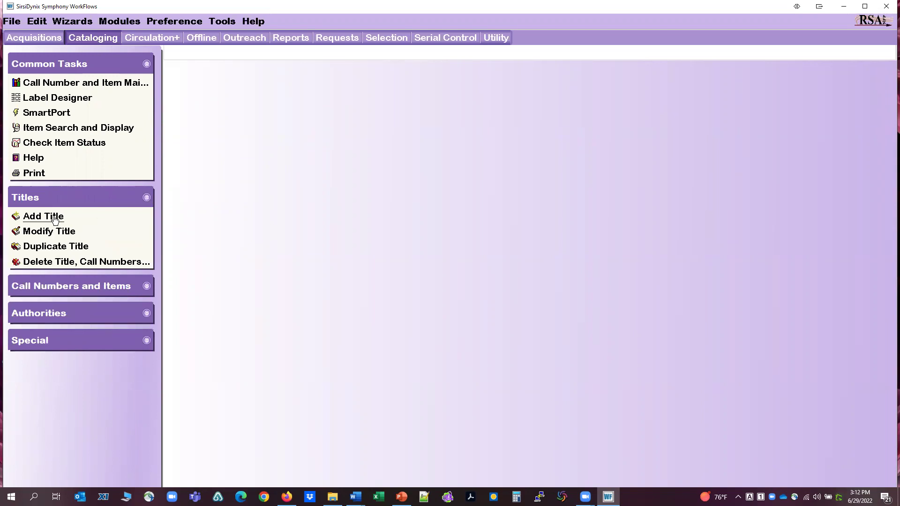
pyautogui.click(43, 216)
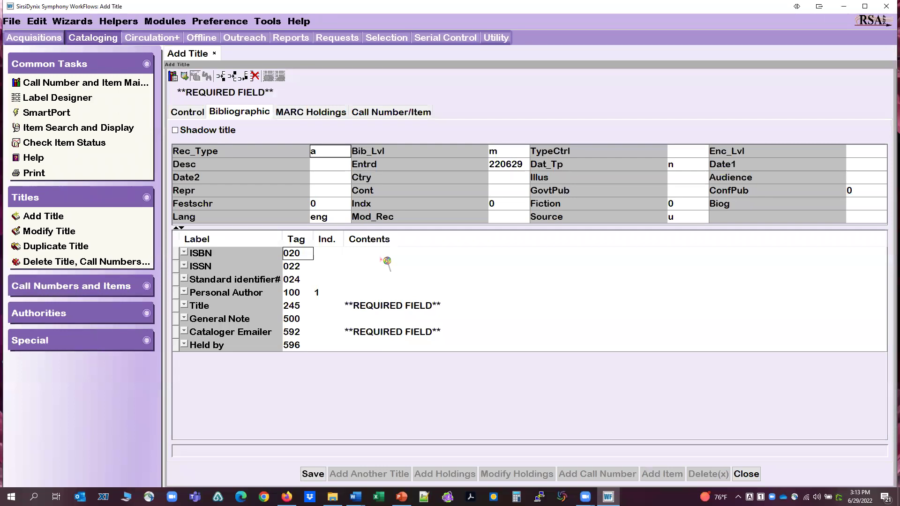
pyautogui.click(379, 255)
pyautogui.write('97')
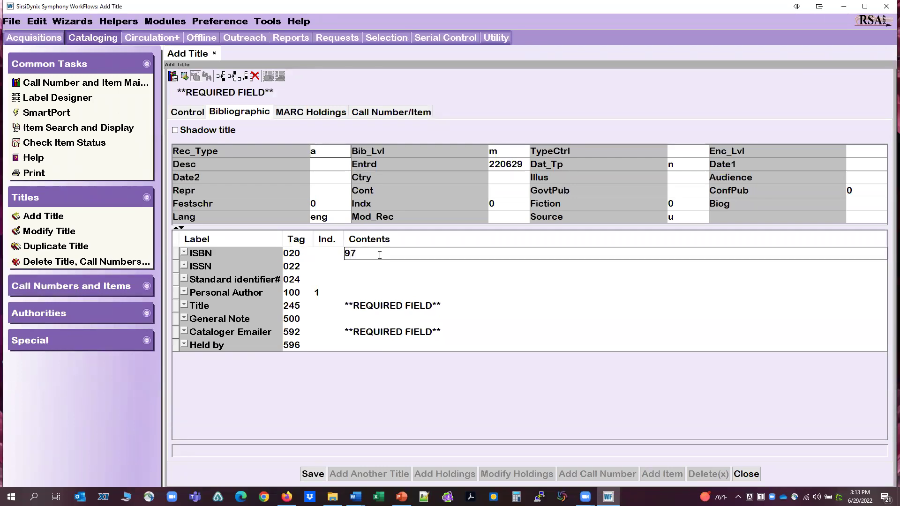
pyautogui.write('81532192999')
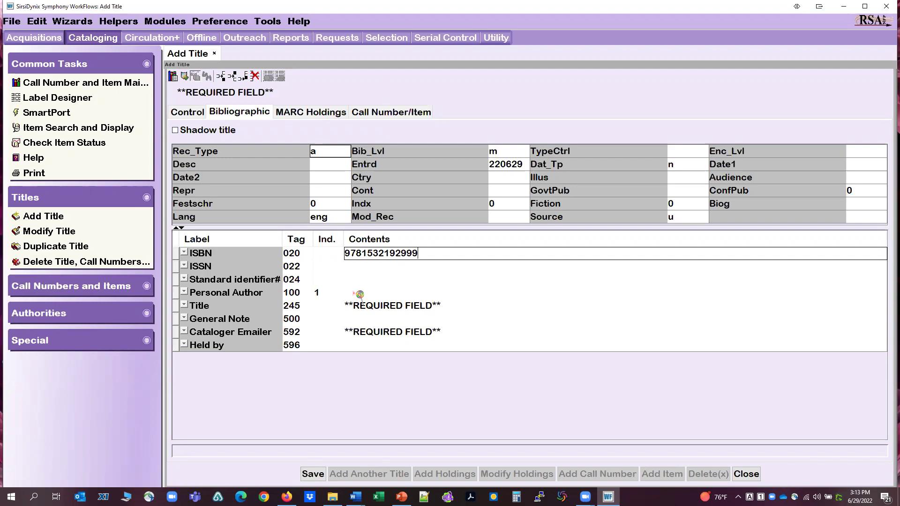
pyautogui.click(359, 295)
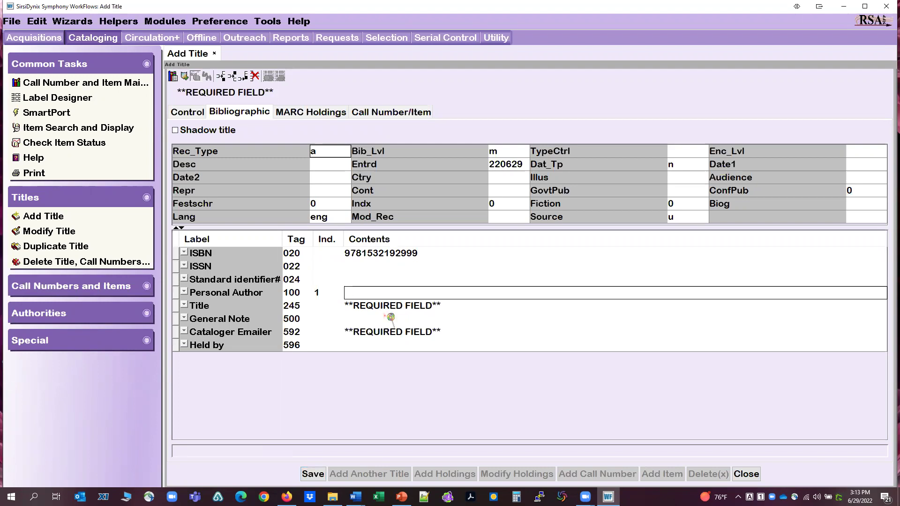
pyautogui.write('GARCIA, MERRIAM')
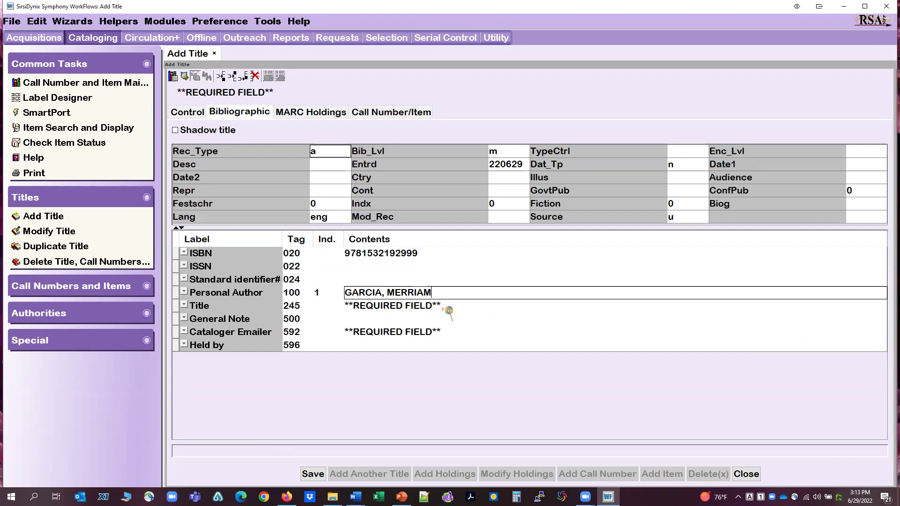
# Set the 245 title indicators to 14 and enter the title THE CAT ENCYCLOPEDIA FOR KIDS.
pyautogui.click(442, 307)
pyautogui.press('Delete')
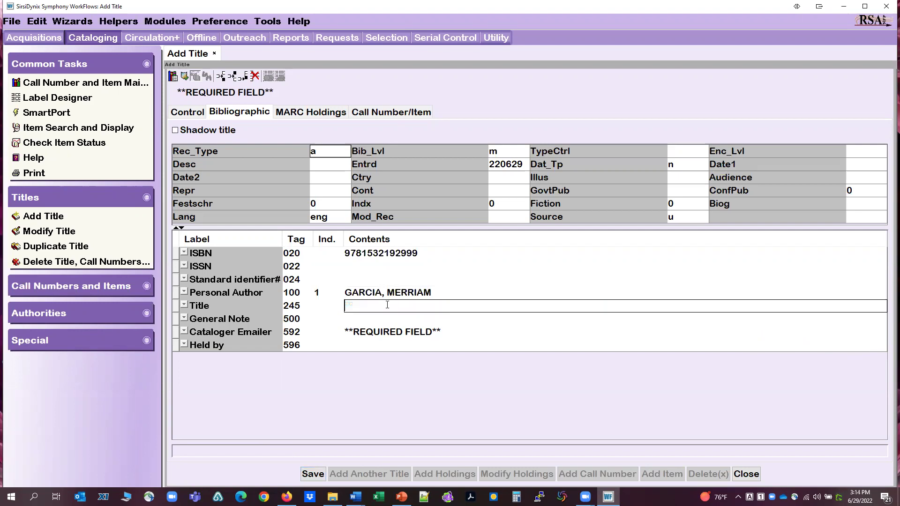
pyautogui.click(323, 306)
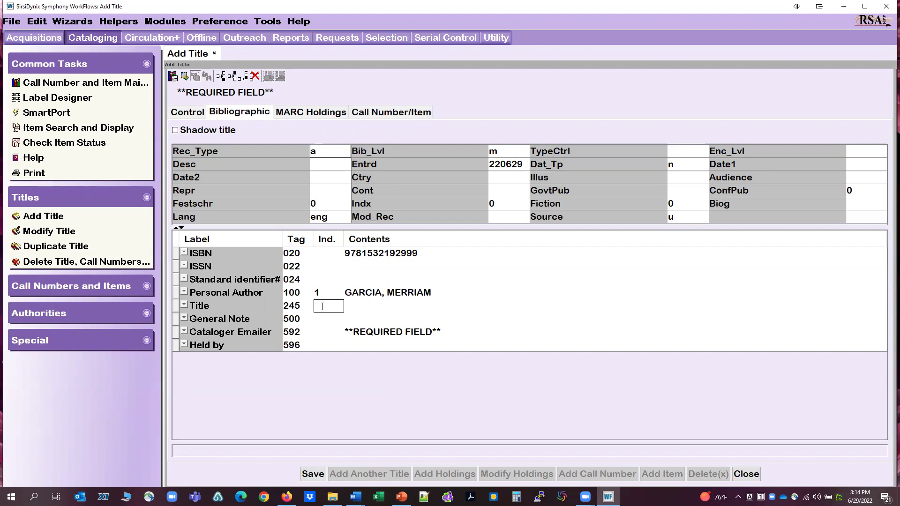
pyautogui.write('1')
pyautogui.write('4')
pyautogui.click(355, 306)
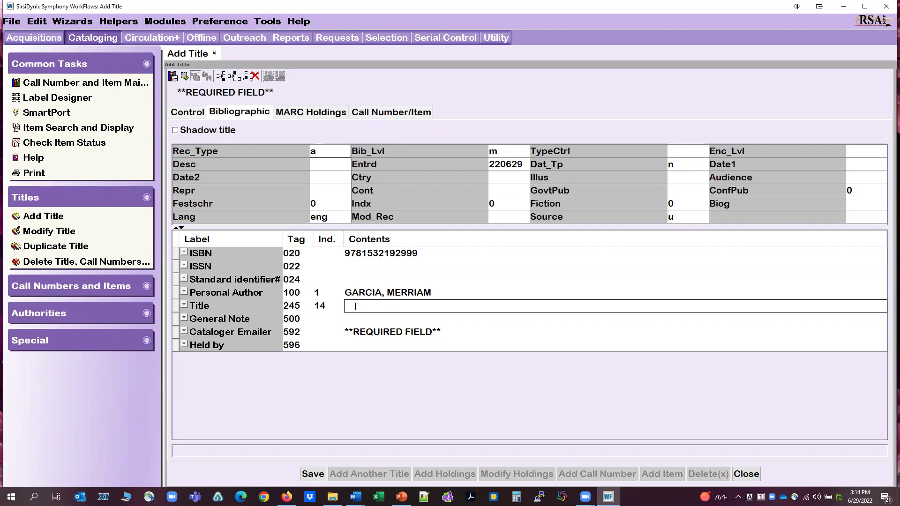
pyautogui.write('THE CAT ENCYCLOPEDI')
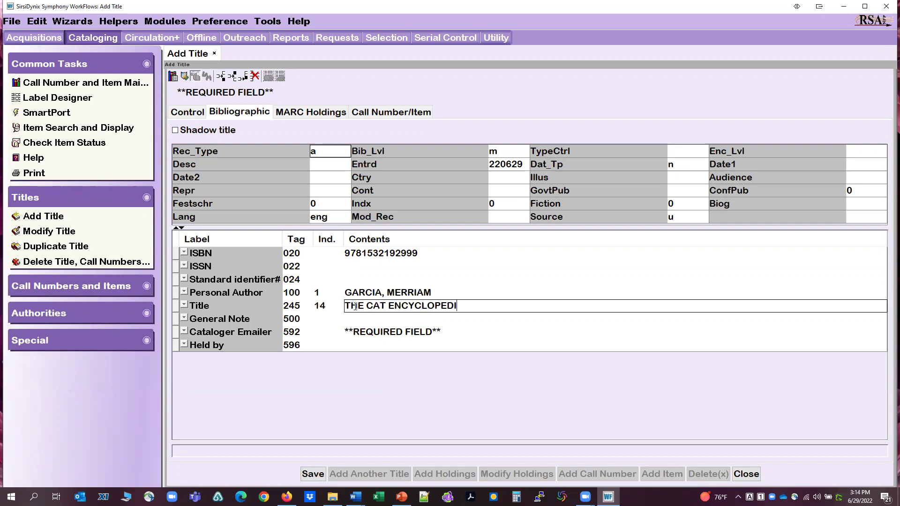
pyautogui.write('A FOR KIDS')
# Enter 'Encyclopedia for Kids series.' as the 500 general note.
pyautogui.click(380, 319)
pyautogui.write('gWG')
pyautogui.press('BackSpace')
pyautogui.press('BackSpace')
pyautogui.press('BackSpace')
pyautogui.write('Encycl')
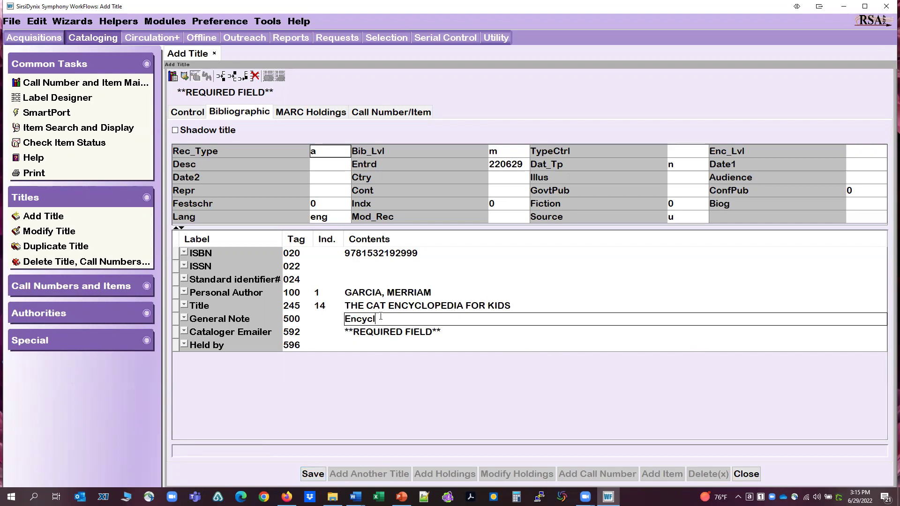
pyautogui.write('opedia for Kids seri')
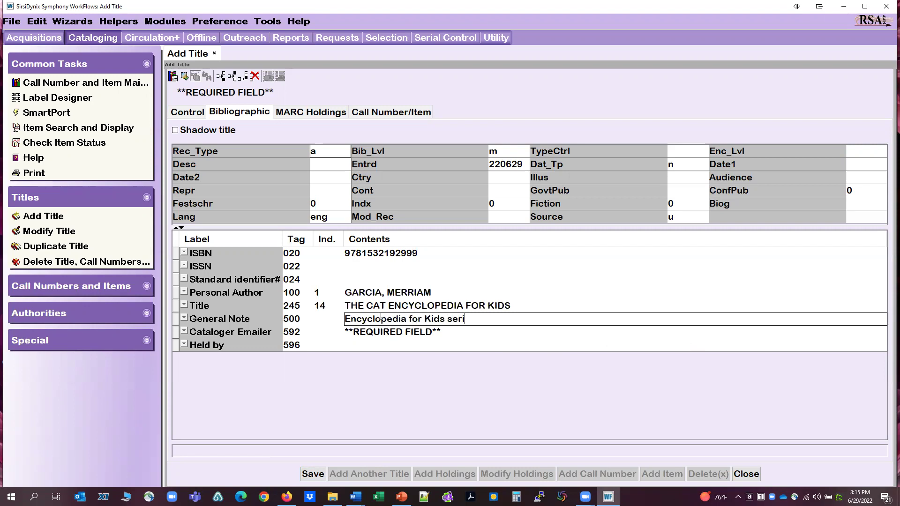
pyautogui.write('es.')
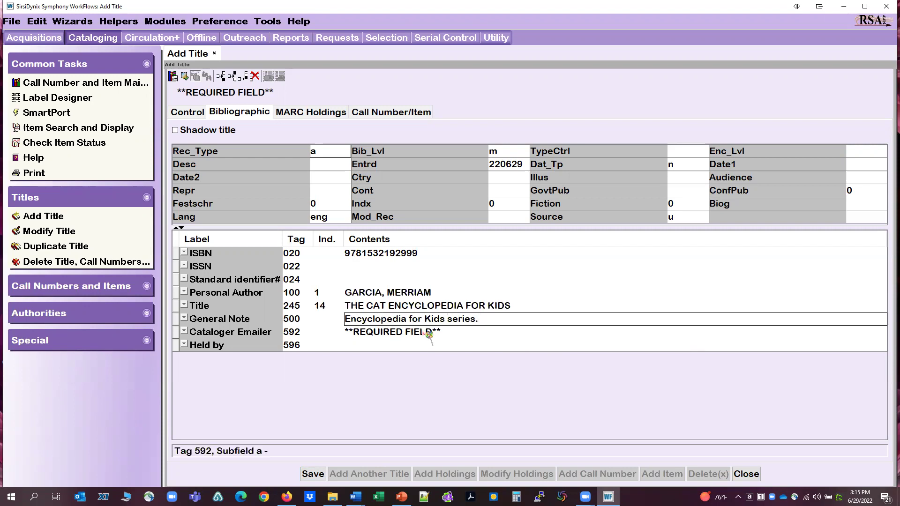
pyautogui.hotkey('alt', 'Tab')
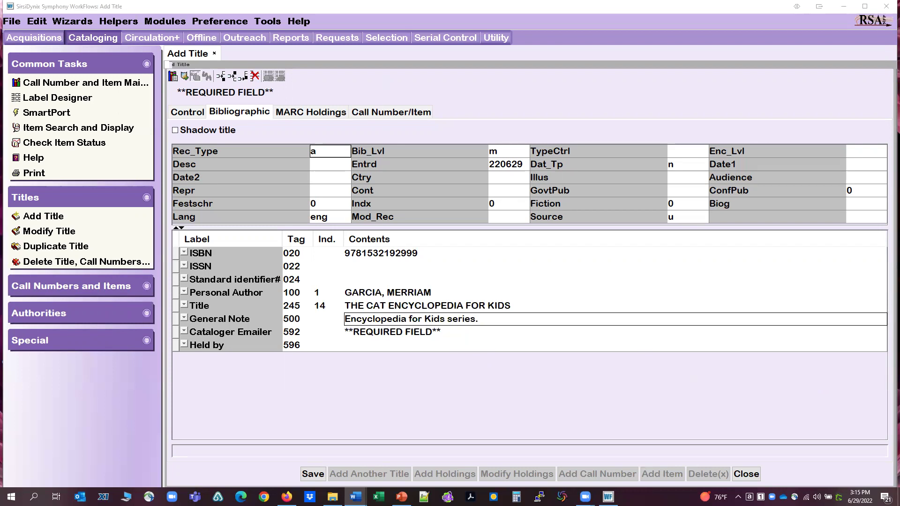
# Replace the 592 Cataloger Emailer placeholder with the cataloger's e-mail address.
pyautogui.click(448, 333)
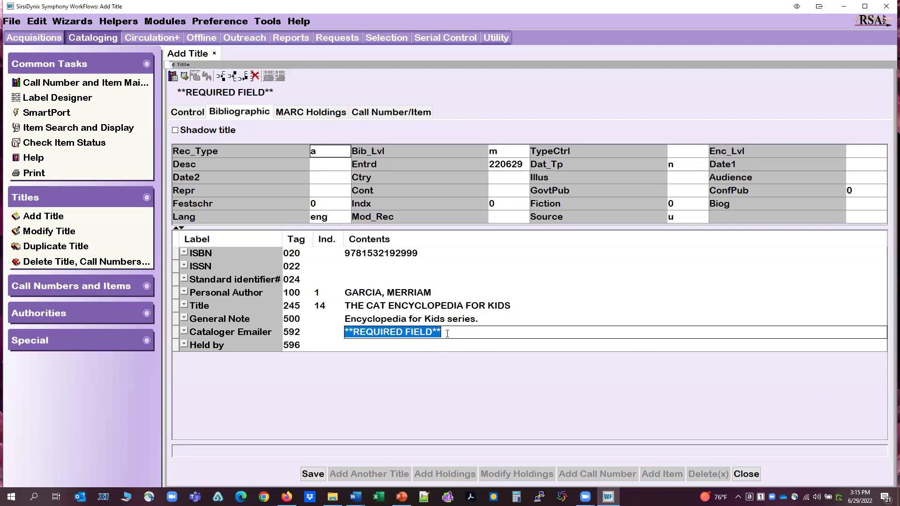
pyautogui.press('BackSpace')
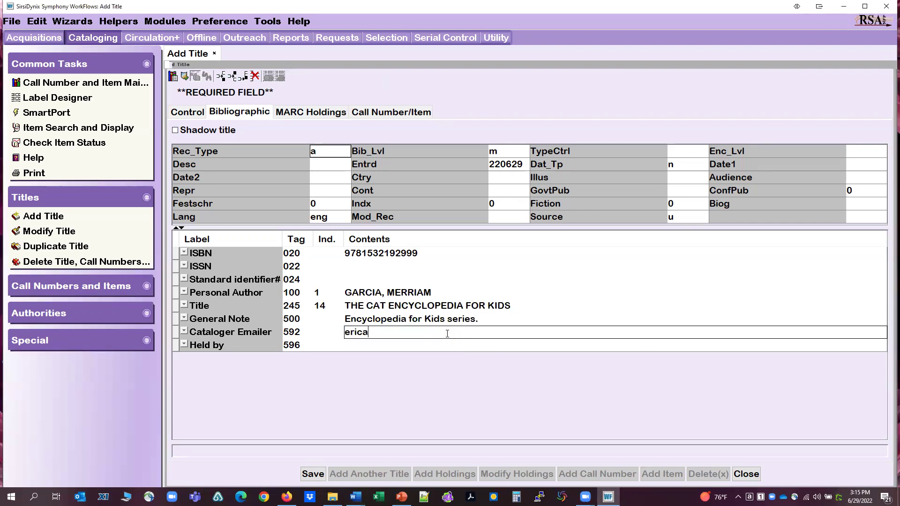
pyautogui.hotkey('alt', 'Tab')
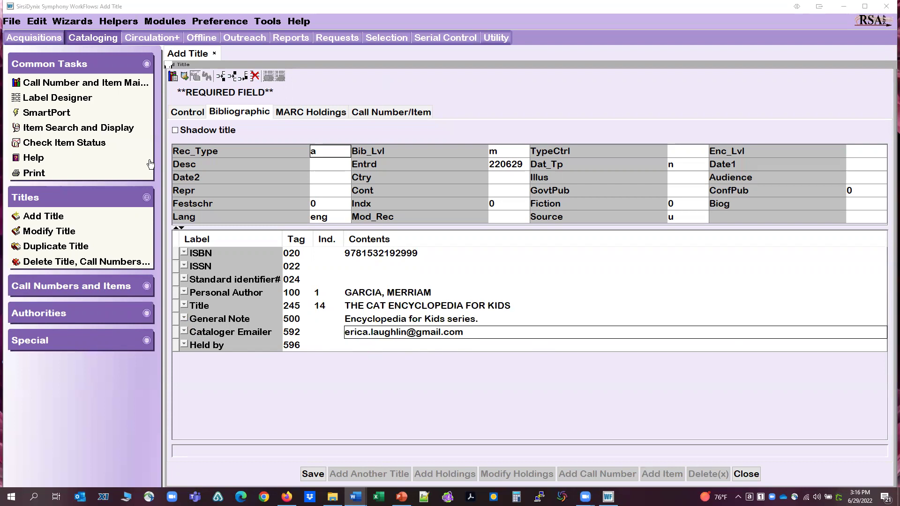
pyautogui.click(200, 114)
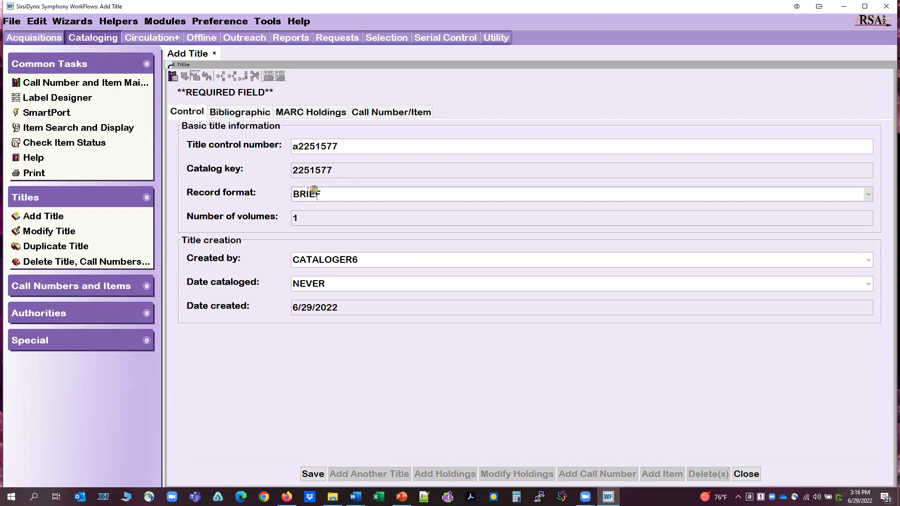
pyautogui.moveTo(337, 146); pyautogui.dragTo(278, 142)
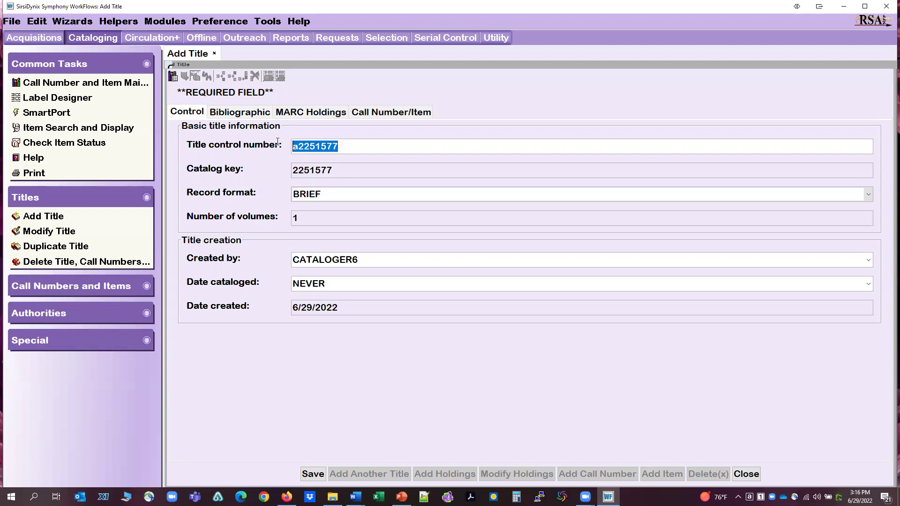
pyautogui.press('Delete')
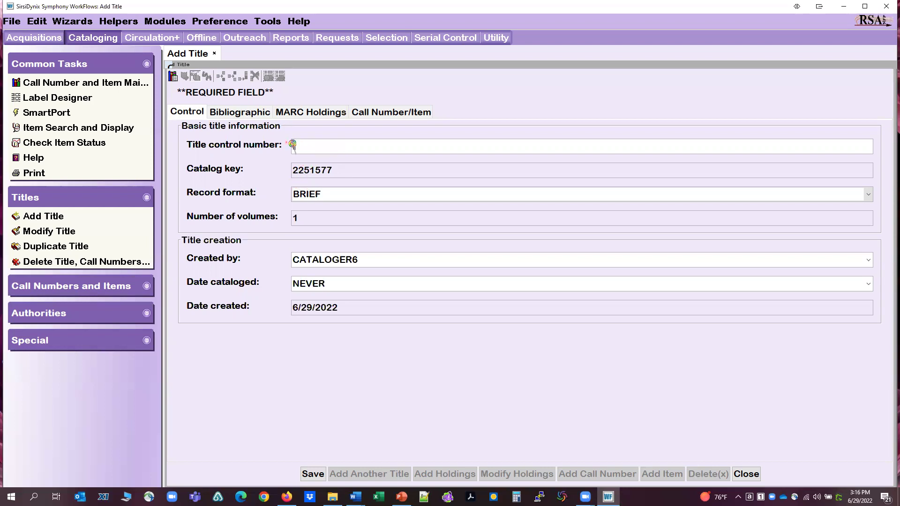
pyautogui.write('i9781')
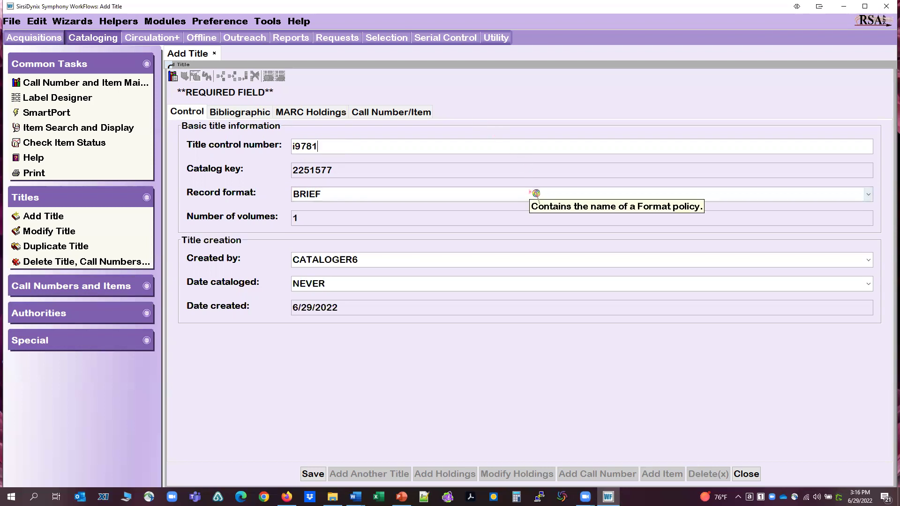
pyautogui.write('532192999')
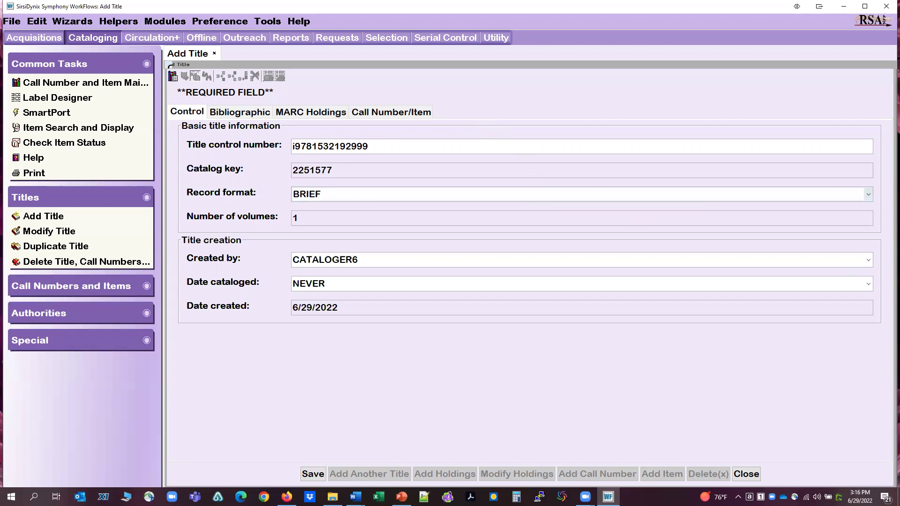
# Replace the placeholder call number XX(2251577.1) with J 636.8 GAR on the Call Number/Item tab.
pyautogui.click(393, 113)
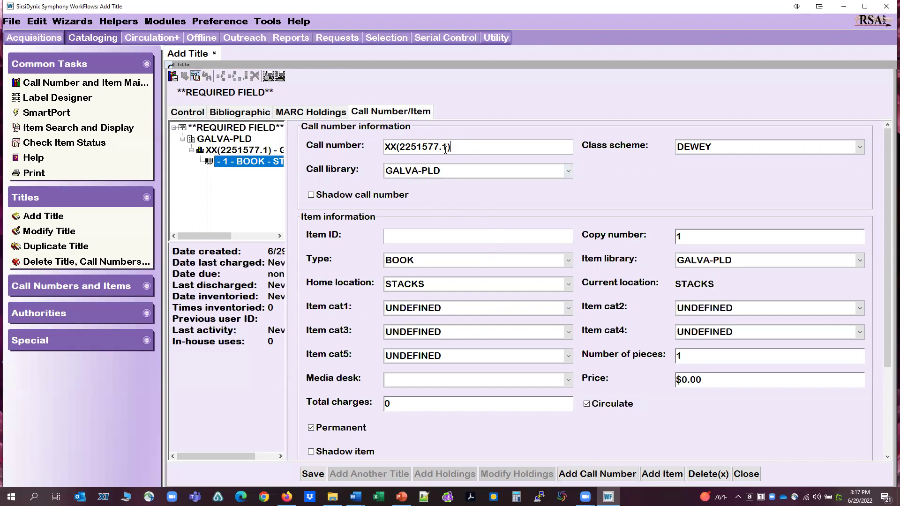
pyautogui.moveTo(453, 148); pyautogui.dragTo(367, 146)
pyautogui.write('J ')
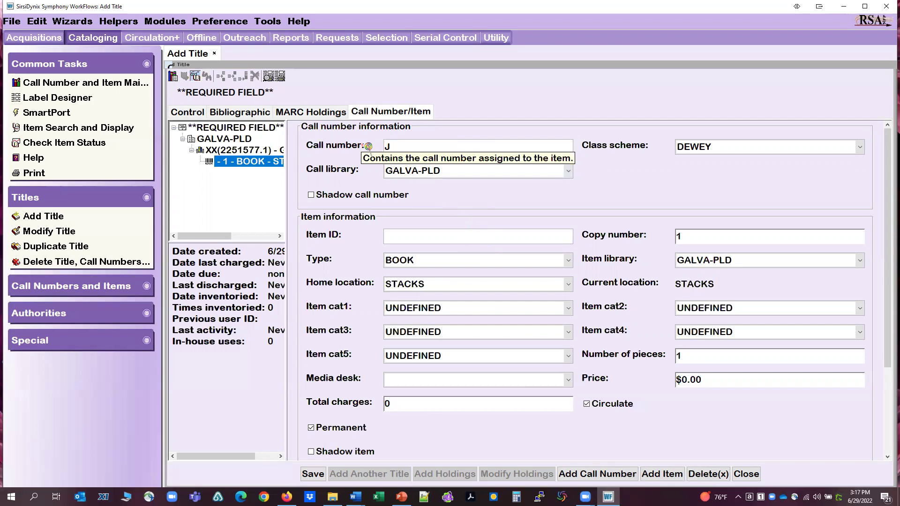
pyautogui.write('636.8 ')
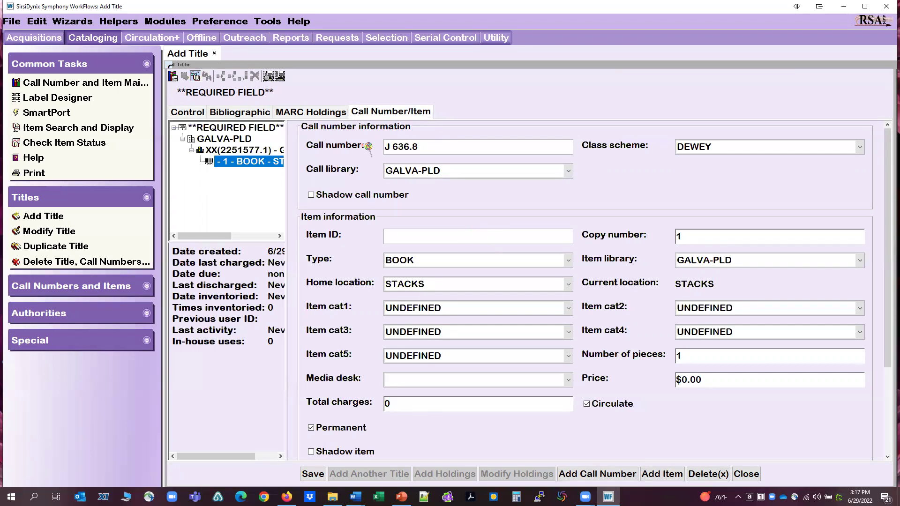
pyautogui.write('GAR')
pyautogui.click(409, 238)
pyautogui.write('A120')
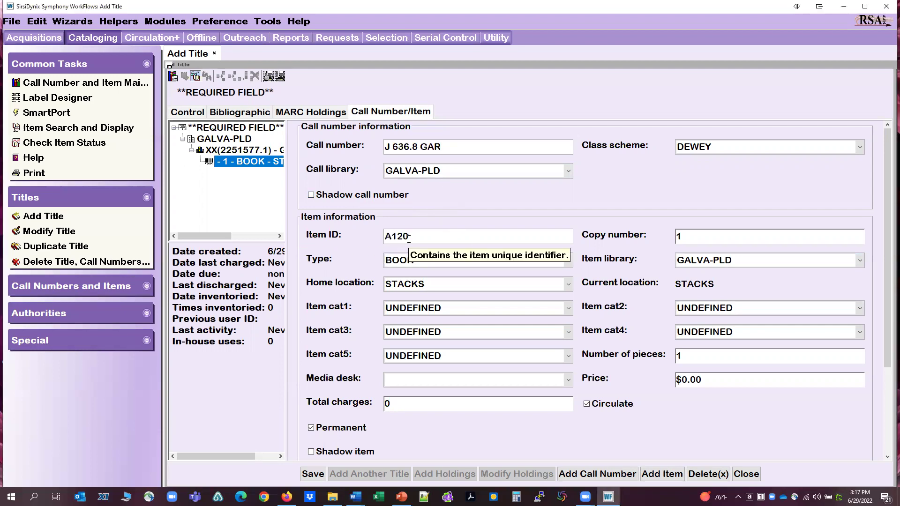
pyautogui.write('0')
pyautogui.write('0')
pyautogui.write('56')
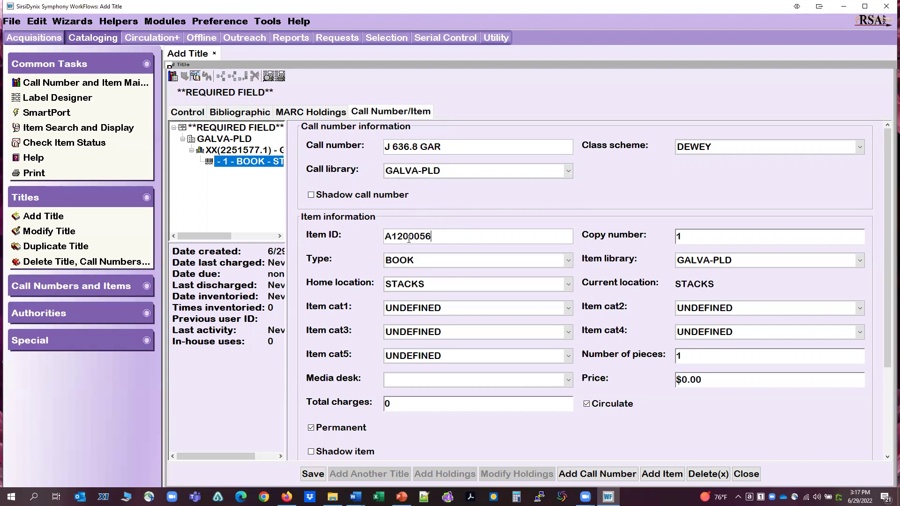
pyautogui.write('9781')
pyautogui.click(438, 285)
pyautogui.press('j')
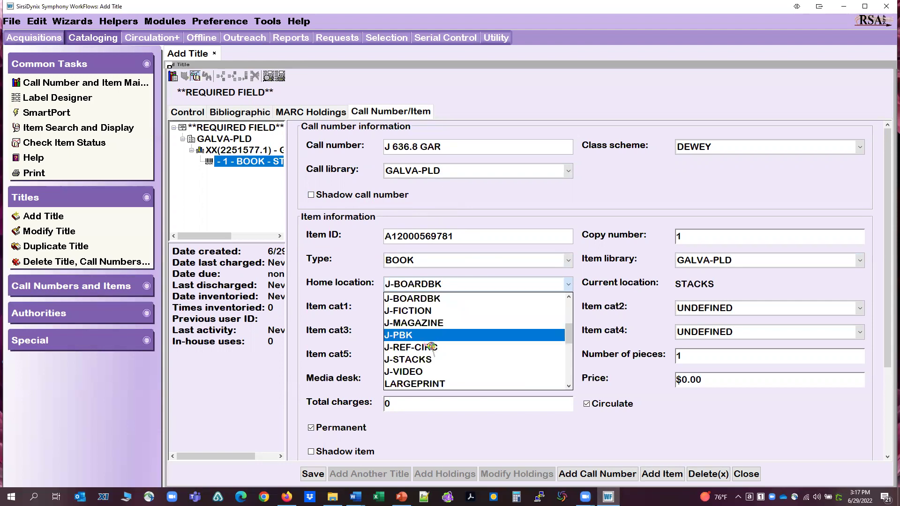
pyautogui.click(427, 360)
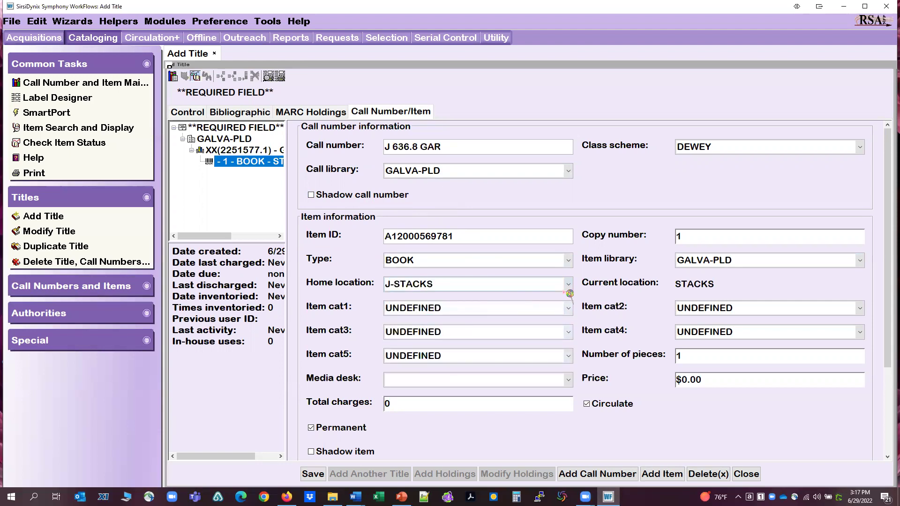
# Set item categories 1–3 to NONFICTION, JUVENILE and BOOK.
pyautogui.click(431, 314)
pyautogui.click(431, 359)
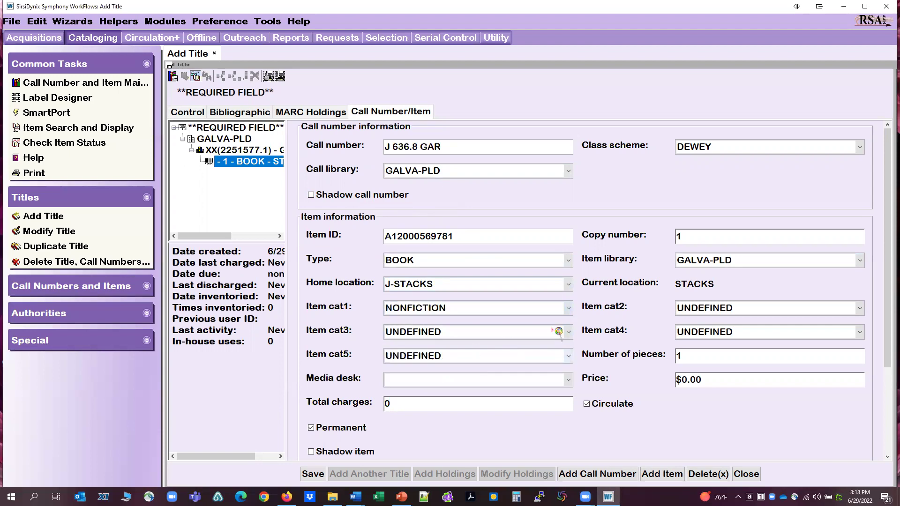
pyautogui.click(712, 307)
pyautogui.click(704, 355)
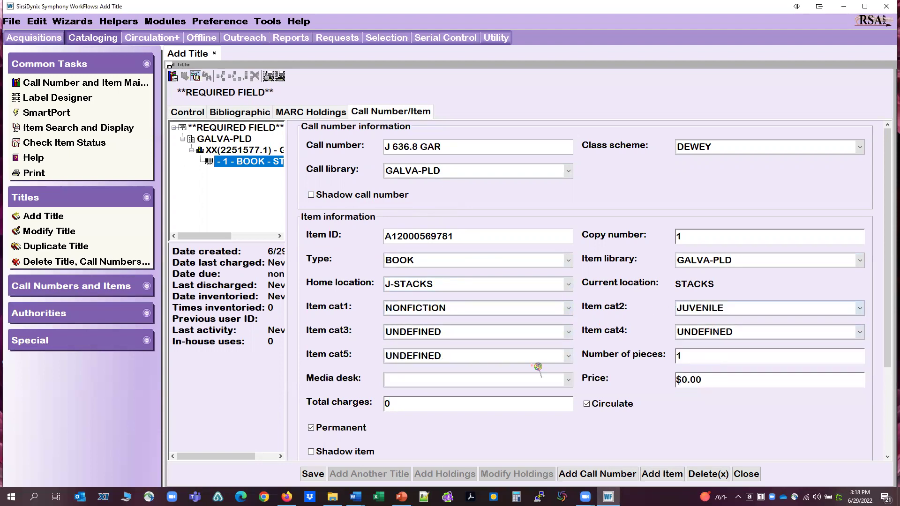
pyautogui.click(417, 333)
pyautogui.scroll(5, 415, 375)
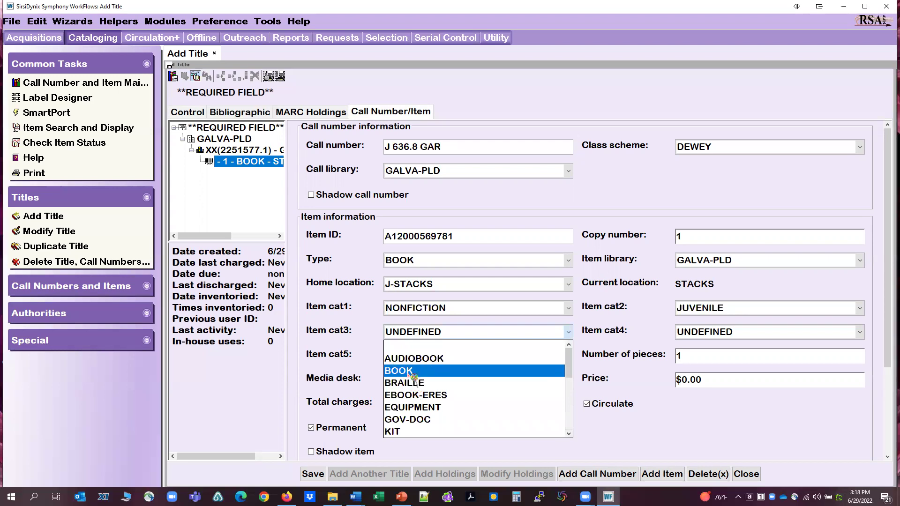
pyautogui.click(414, 373)
# Set item categories 4 and 5 to ENCYCLOPDA and AN-CAT.
pyautogui.click(701, 333)
pyautogui.press('e')
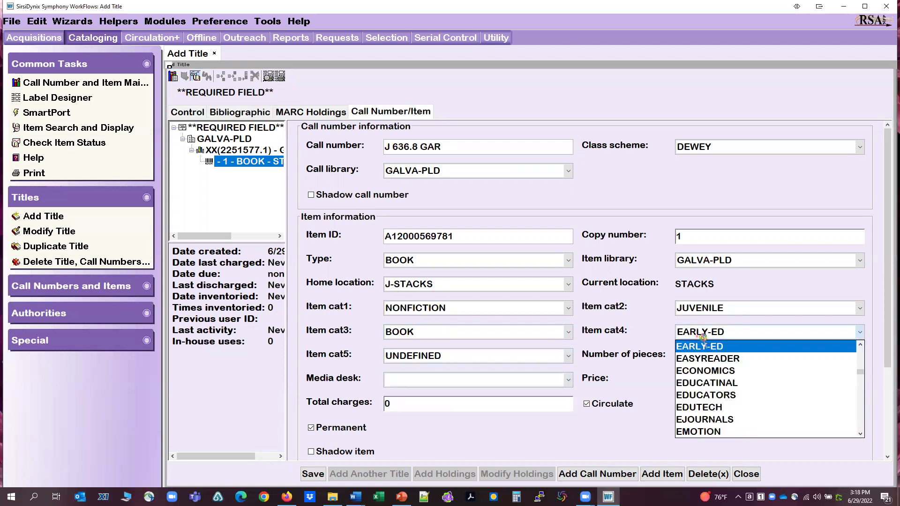
pyautogui.press('n')
pyautogui.click(707, 432)
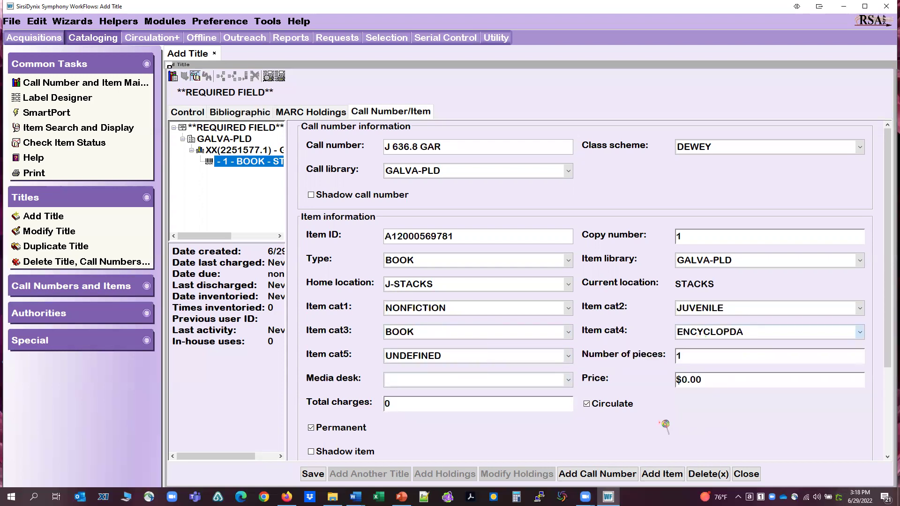
pyautogui.click(408, 360)
pyautogui.press('a')
pyautogui.press('n')
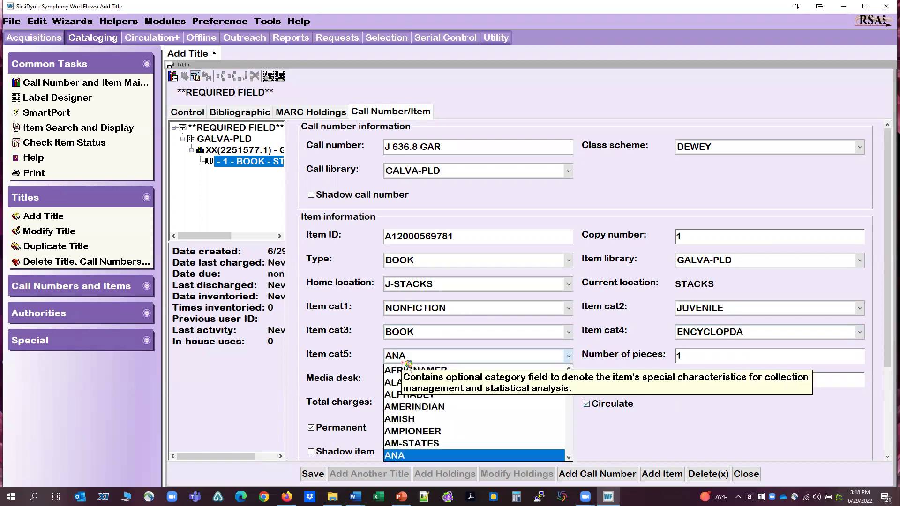
pyautogui.press('-')
pyautogui.press('c')
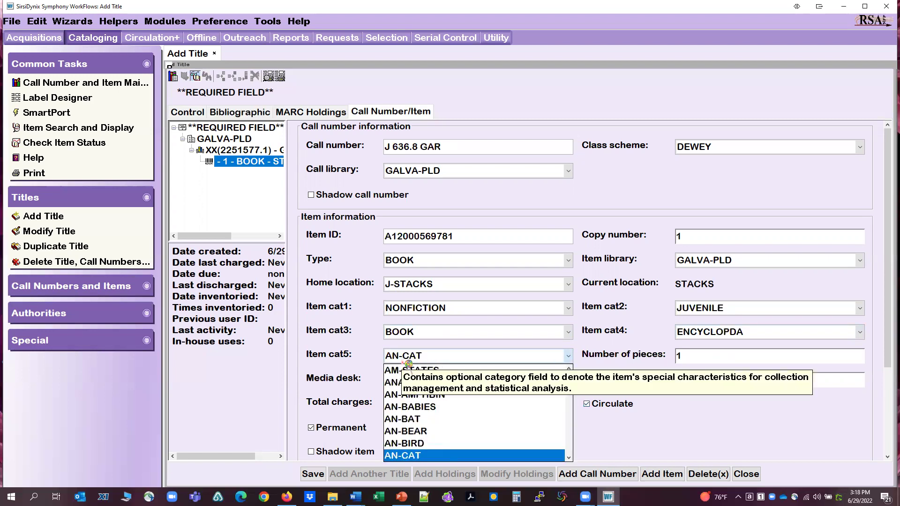
pyautogui.click(417, 455)
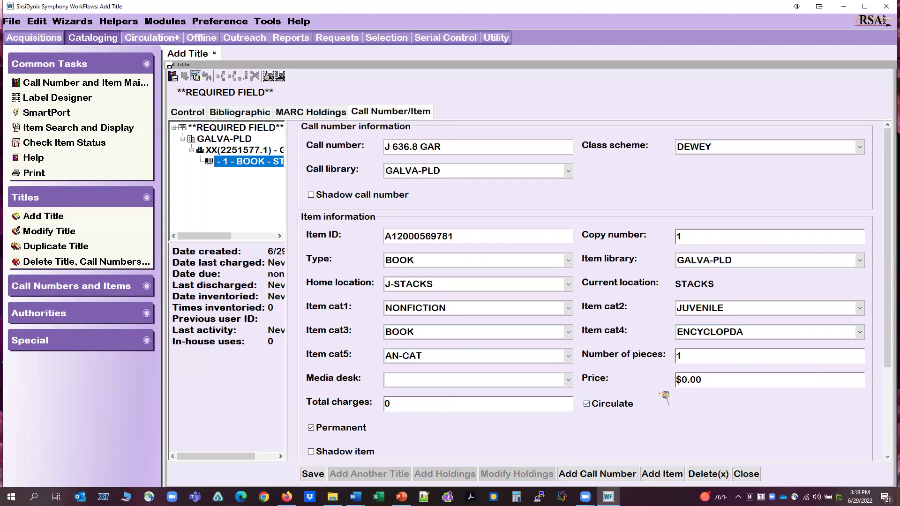
# Enter an item price of 40 and save the new title record.
pyautogui.click(683, 380)
pyautogui.write('4')
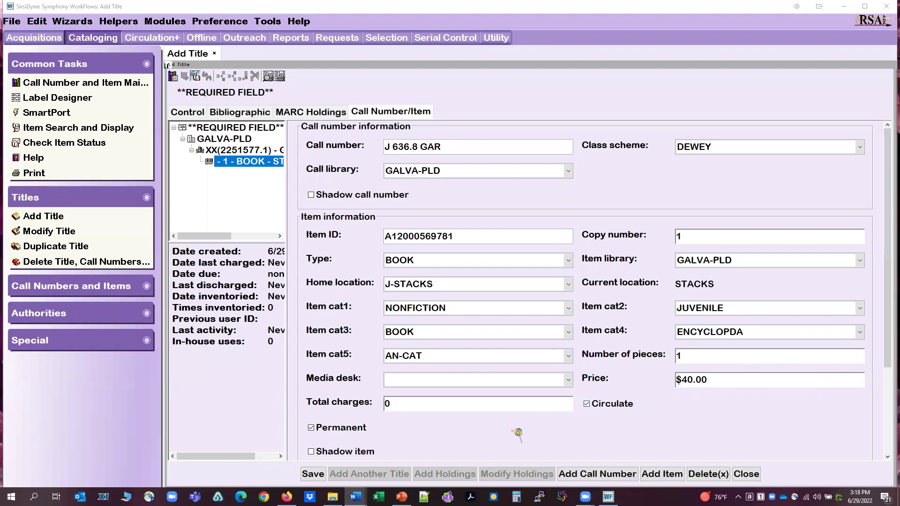
pyautogui.click(316, 471)
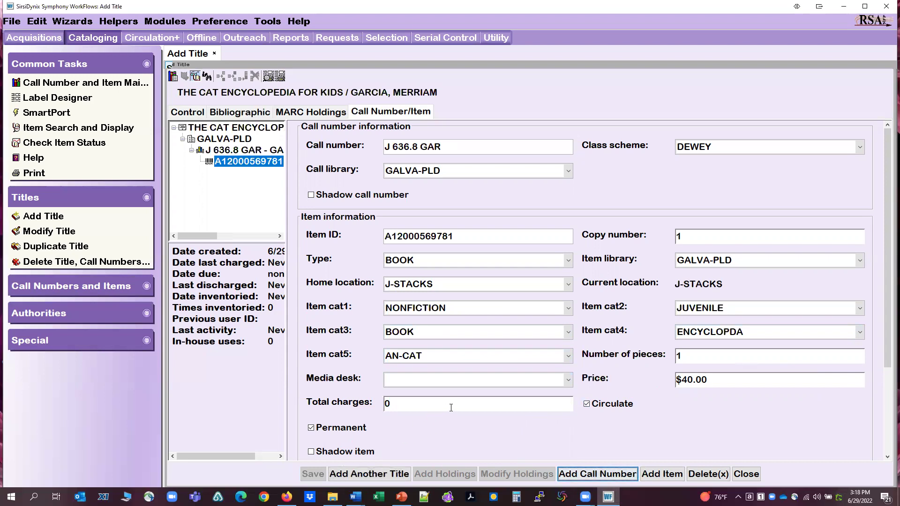
# Close the Add Title form and advance the slide show to the closing slide.
pyautogui.click(759, 476)
pyautogui.click(746, 474)
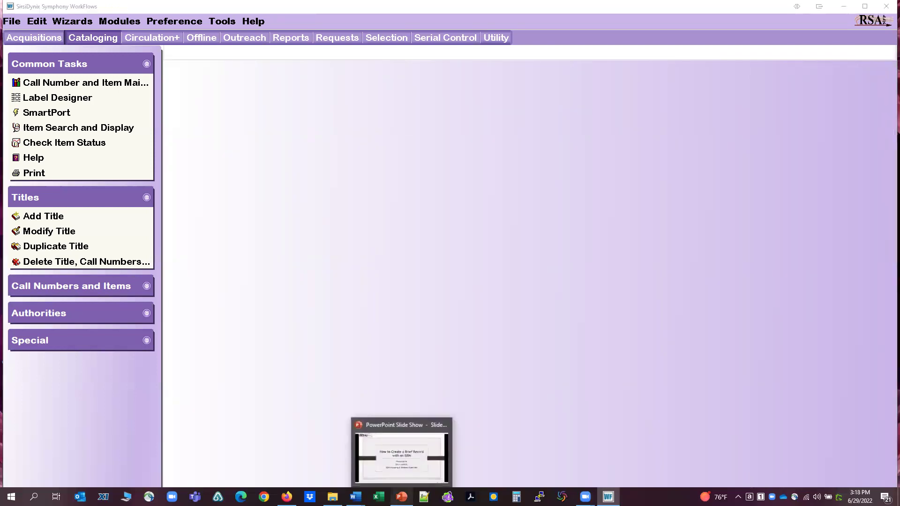
pyautogui.click(415, 427)
pyautogui.click(416, 427)
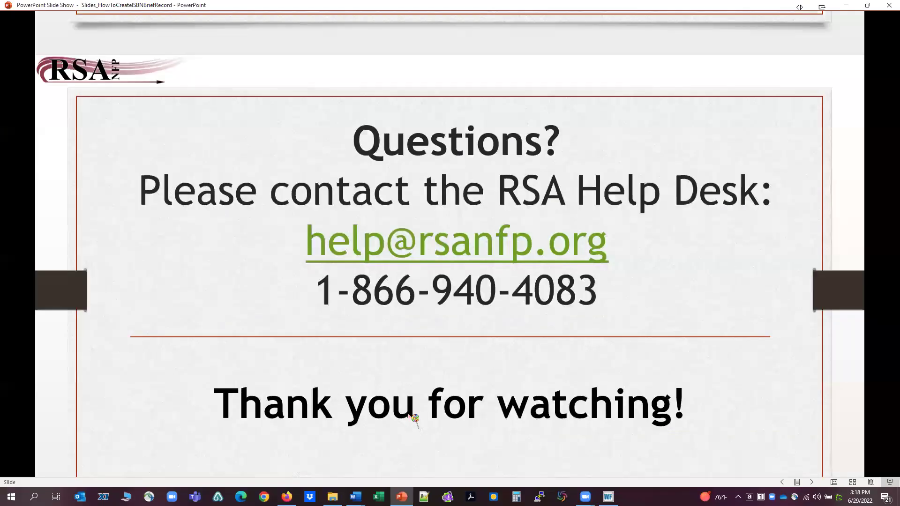